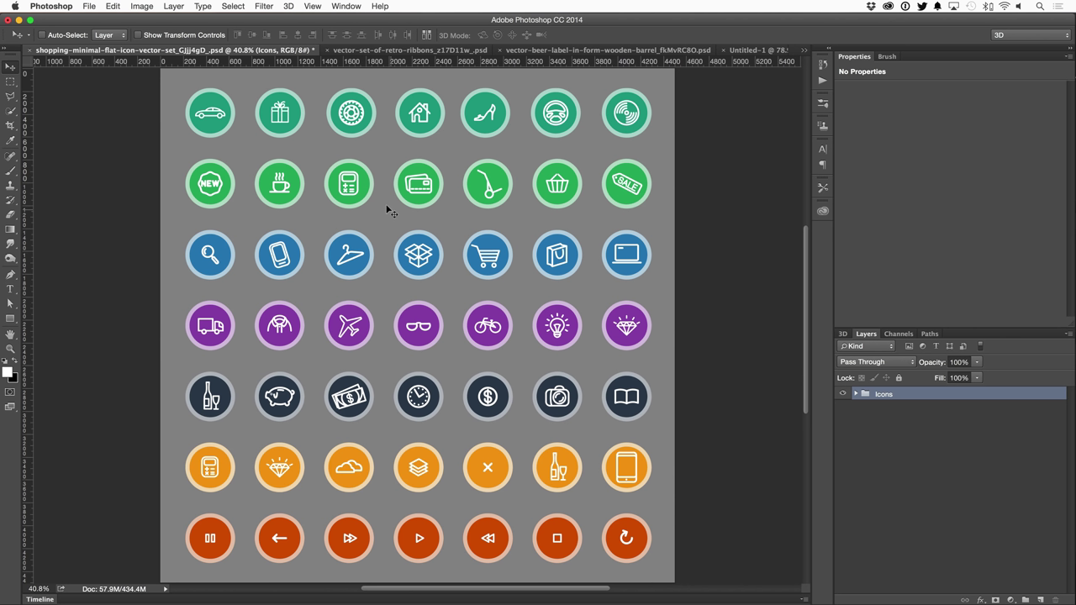
- Select the wine-bottle icon's <Group> layer and show the empty Libraries panel
super+click(215, 388)
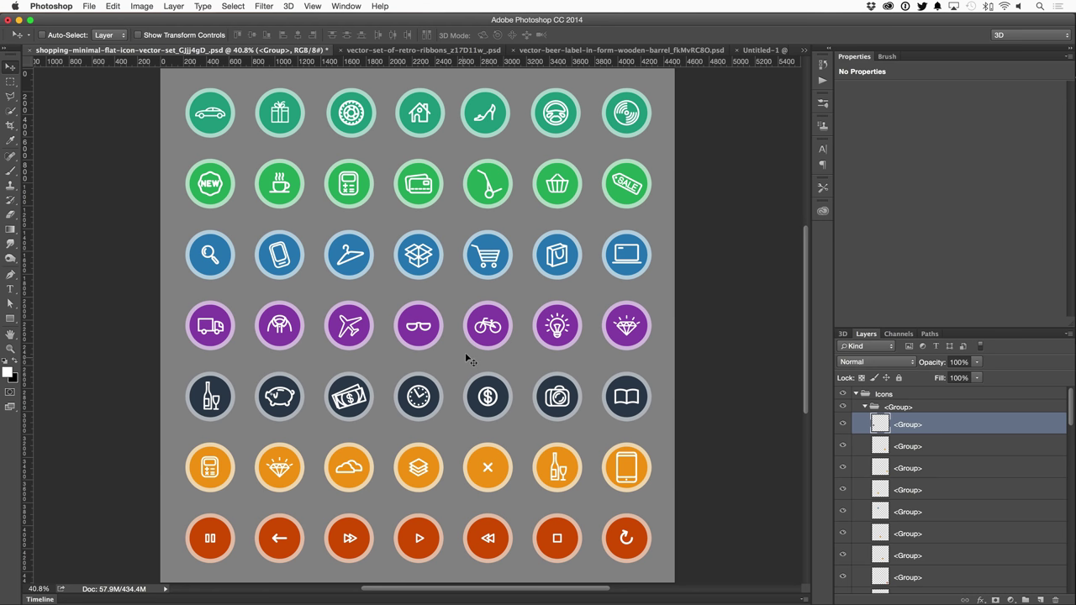
click(823, 211)
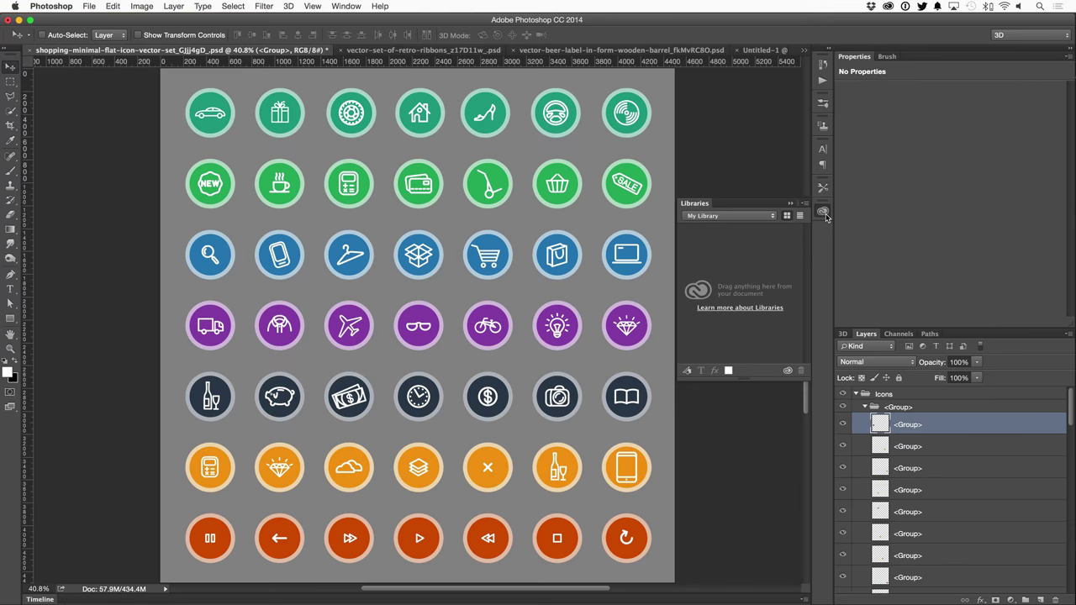
click(336, 6)
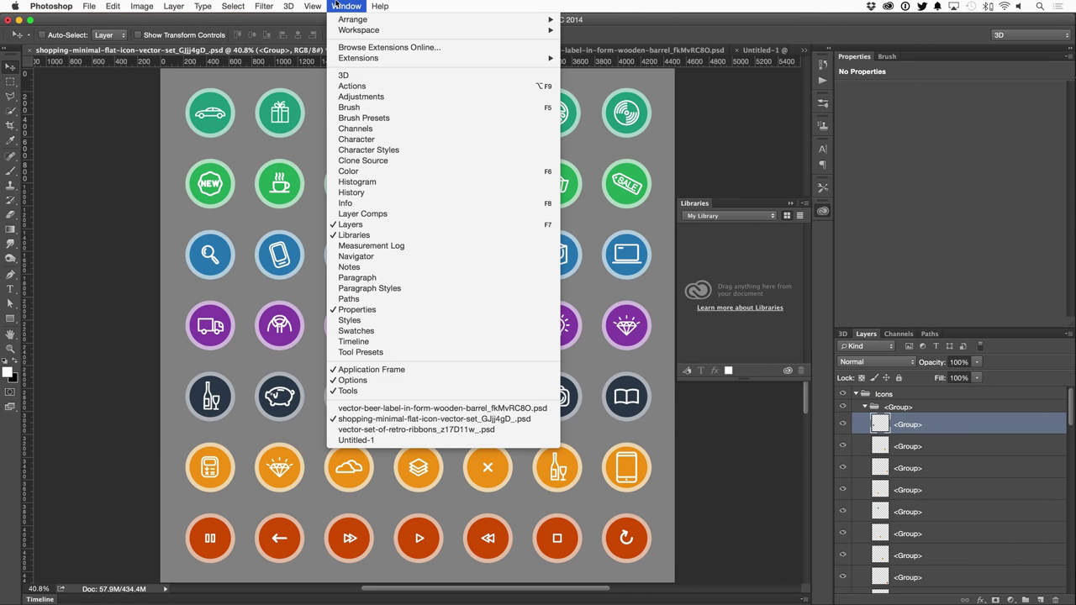
click(383, 236)
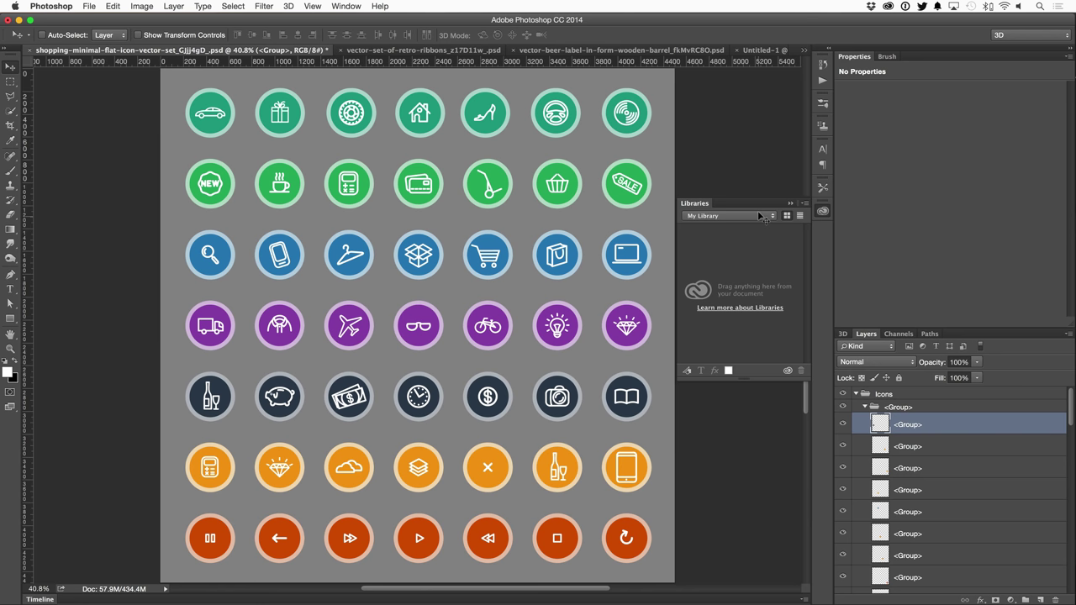
- Create a library named 'Icons' and add the wine-bottle icon group to it as a graphic
click(764, 216)
click(720, 249)
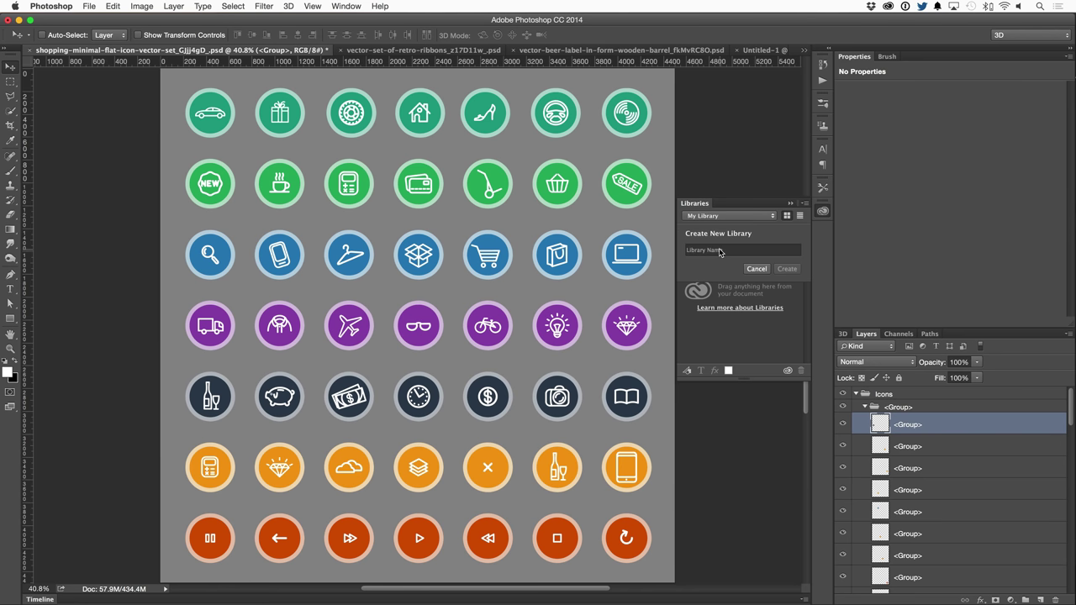
text(Icons)
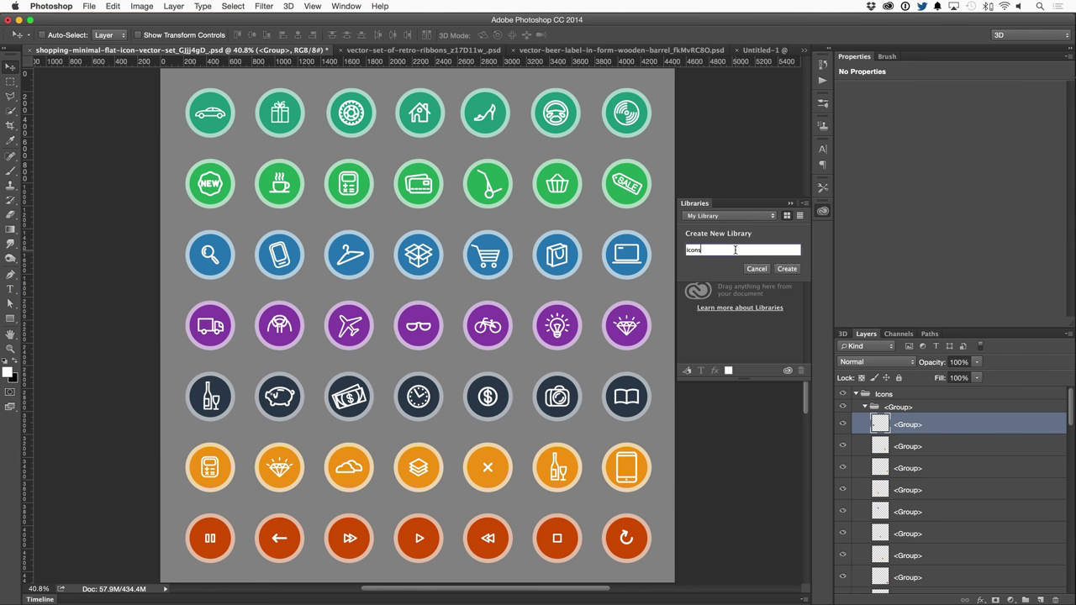
click(786, 268)
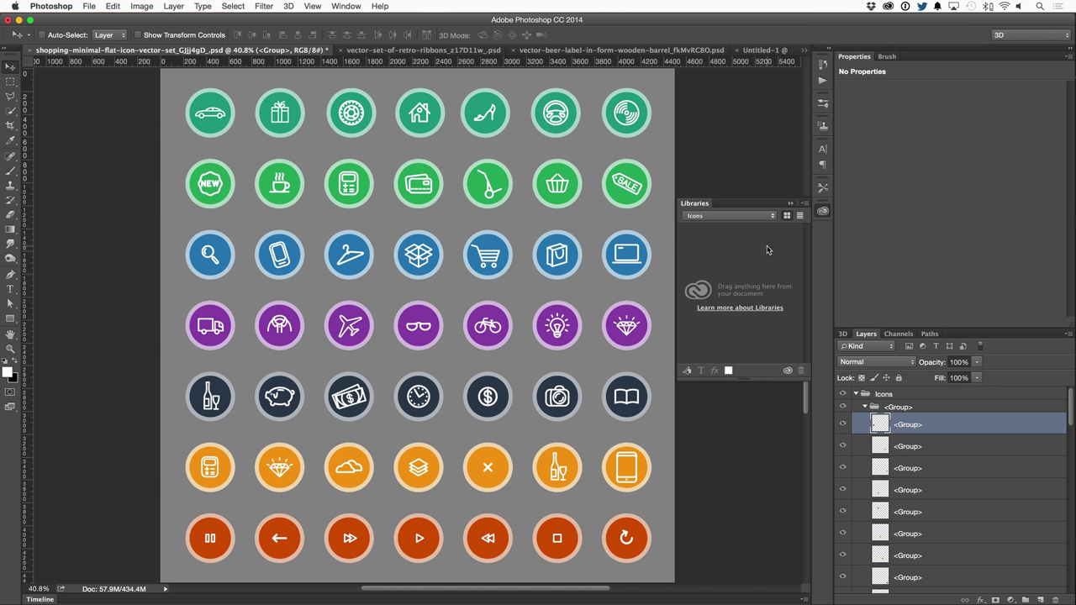
click(686, 370)
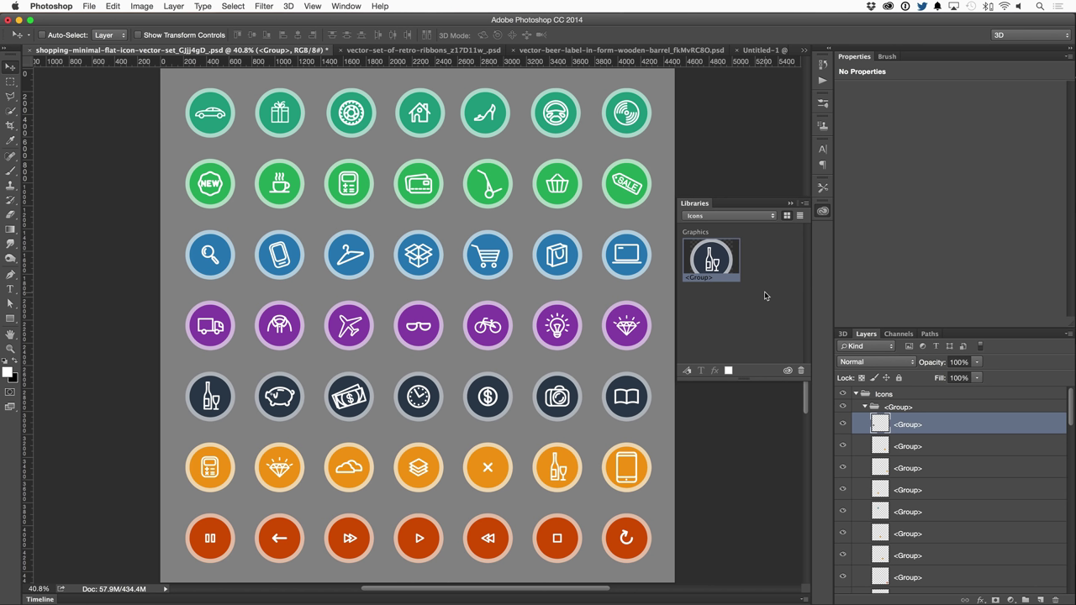
- In the retro ribbons document, create a new library named 'Banners'
click(423, 50)
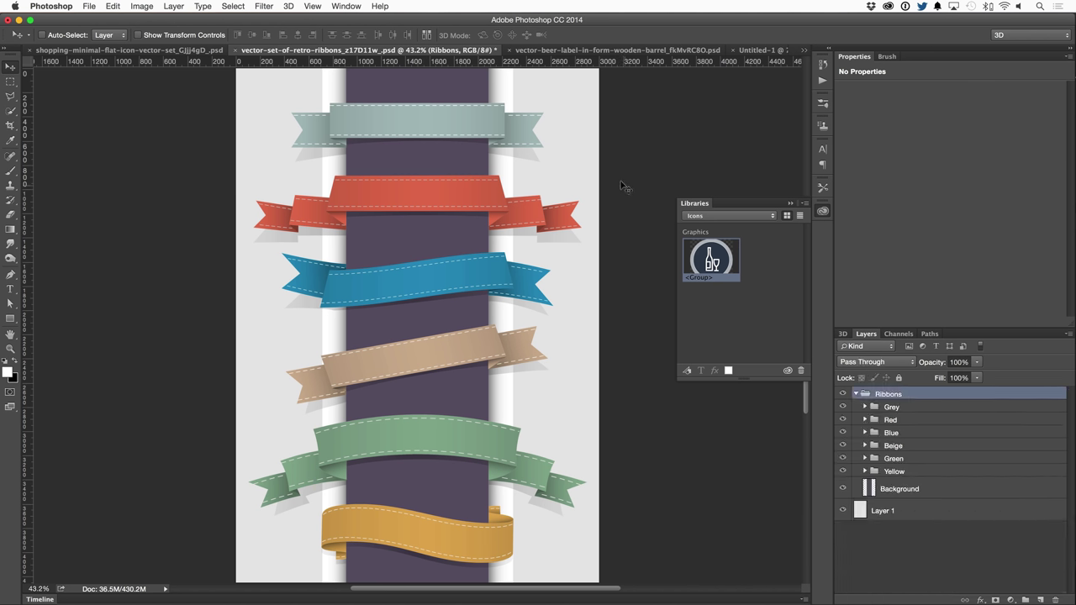
click(727, 217)
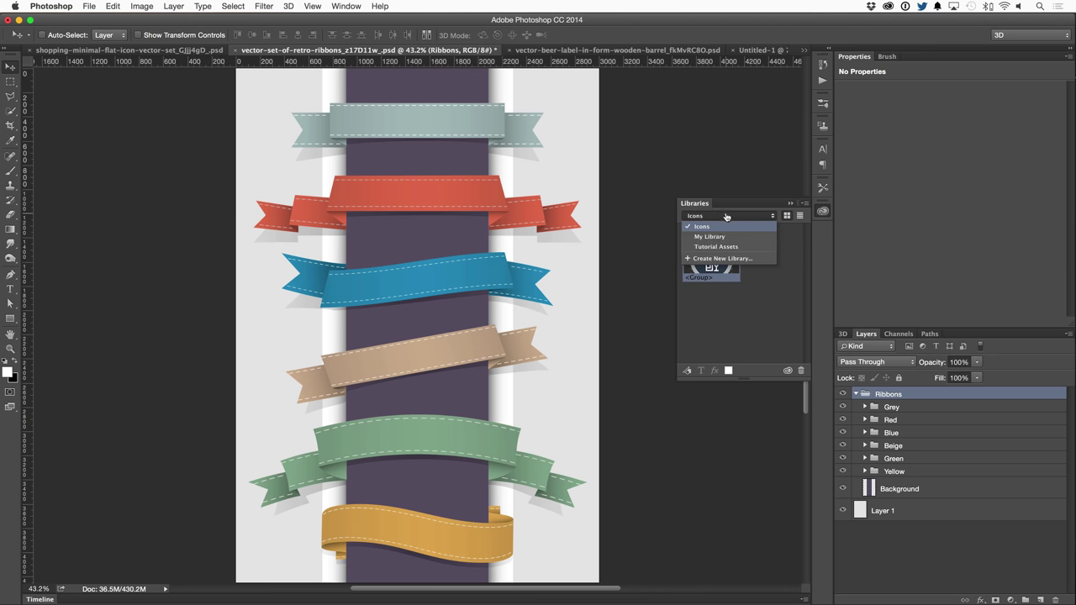
click(712, 259)
click(714, 249)
text(Banners)
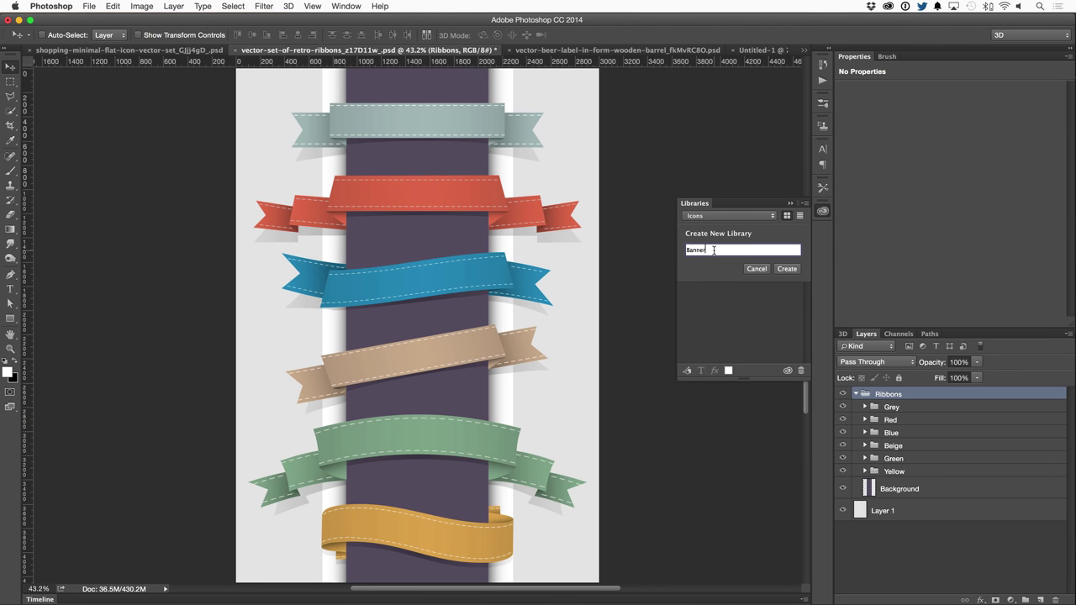
click(787, 269)
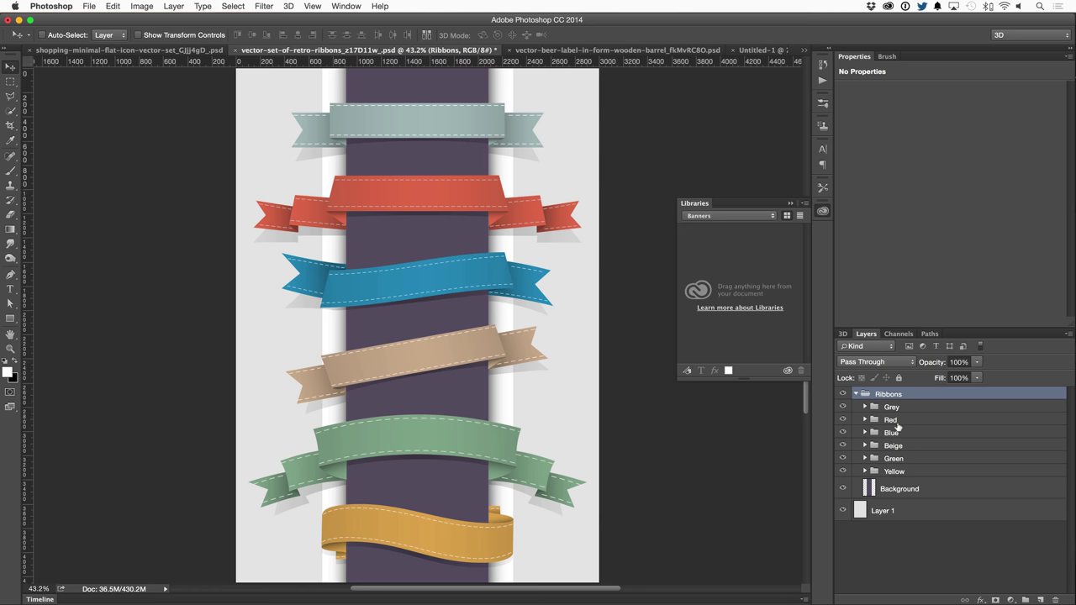
- Add the Red ribbon group to the Banners library as graphic Red
click(899, 419)
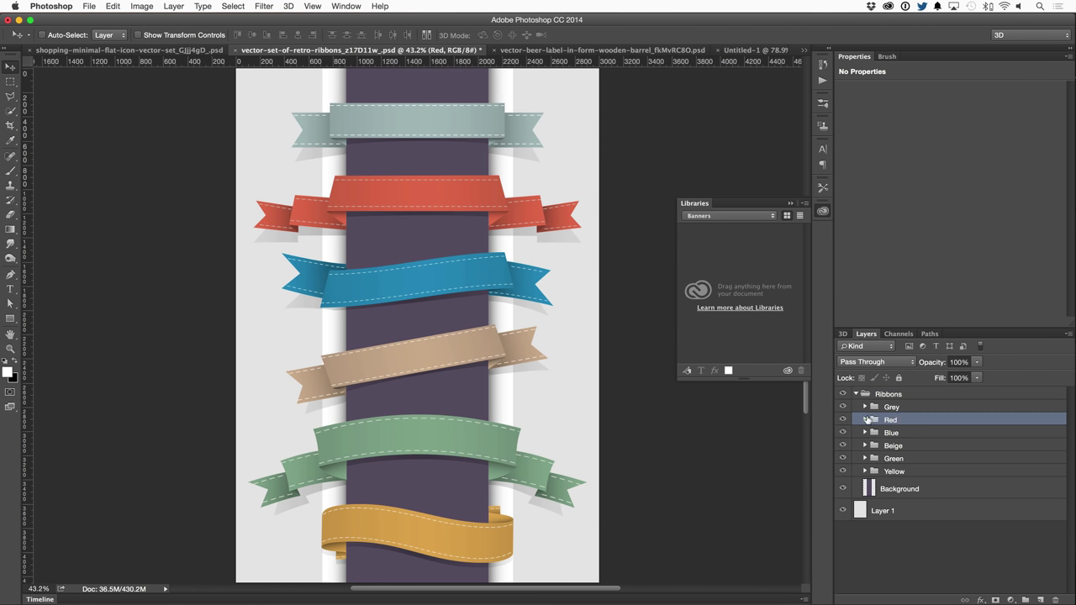
click(864, 419)
click(864, 419)
click(687, 373)
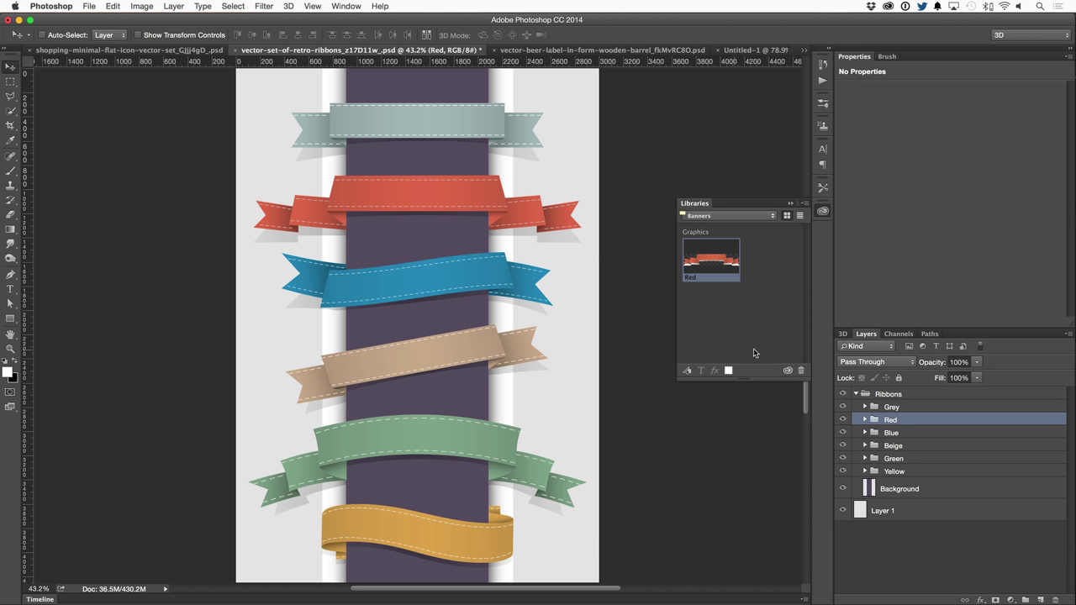
click(754, 330)
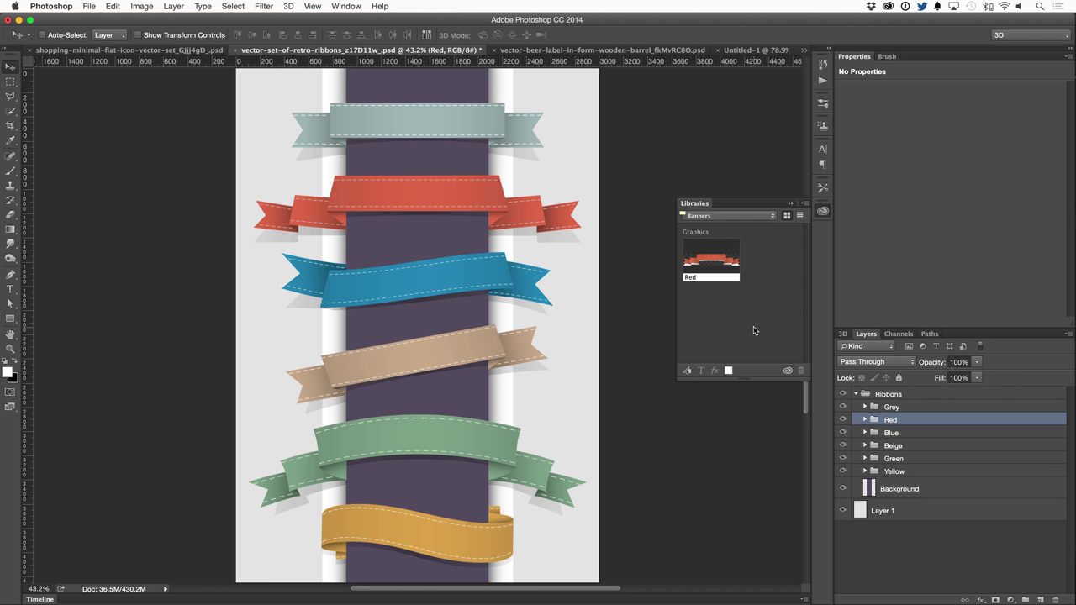
- Place the Icons library's wine-bottle graphic at the centre of the wooden barrel top
click(556, 50)
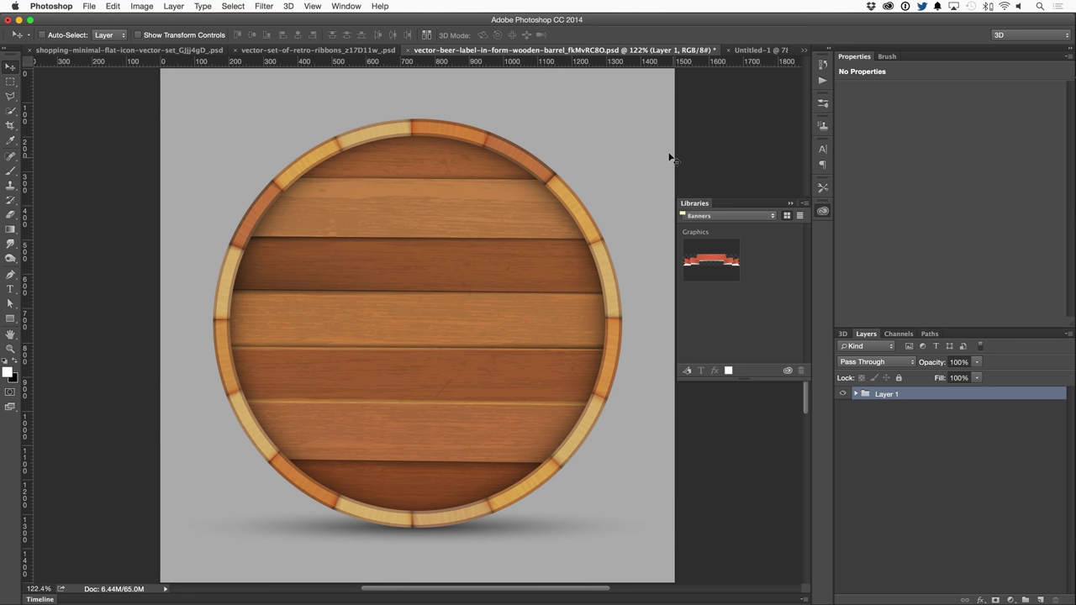
click(719, 217)
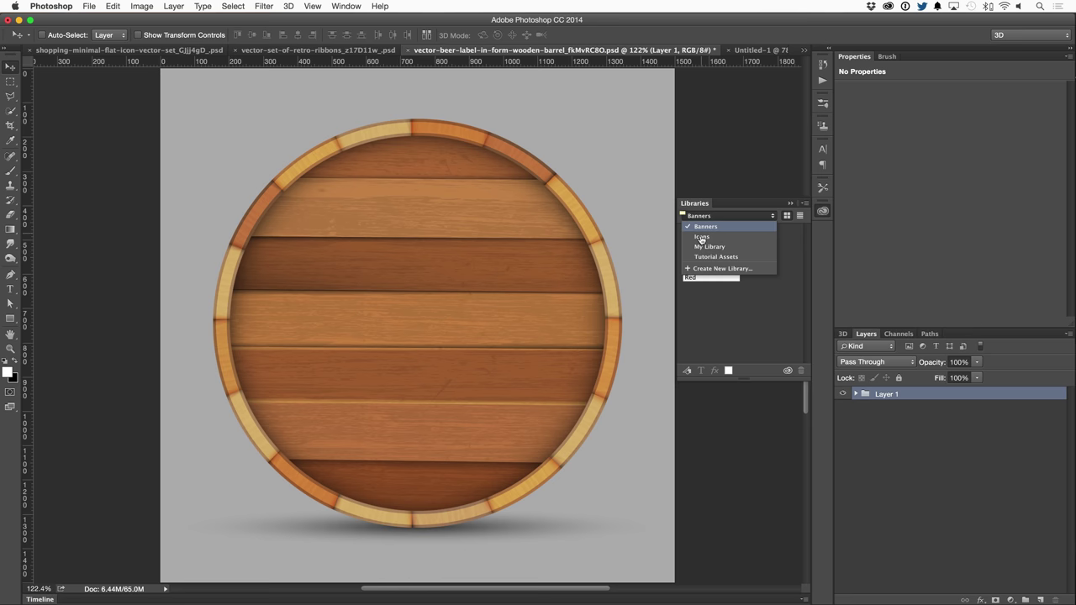
click(702, 238)
drag(712, 261, 473, 325)
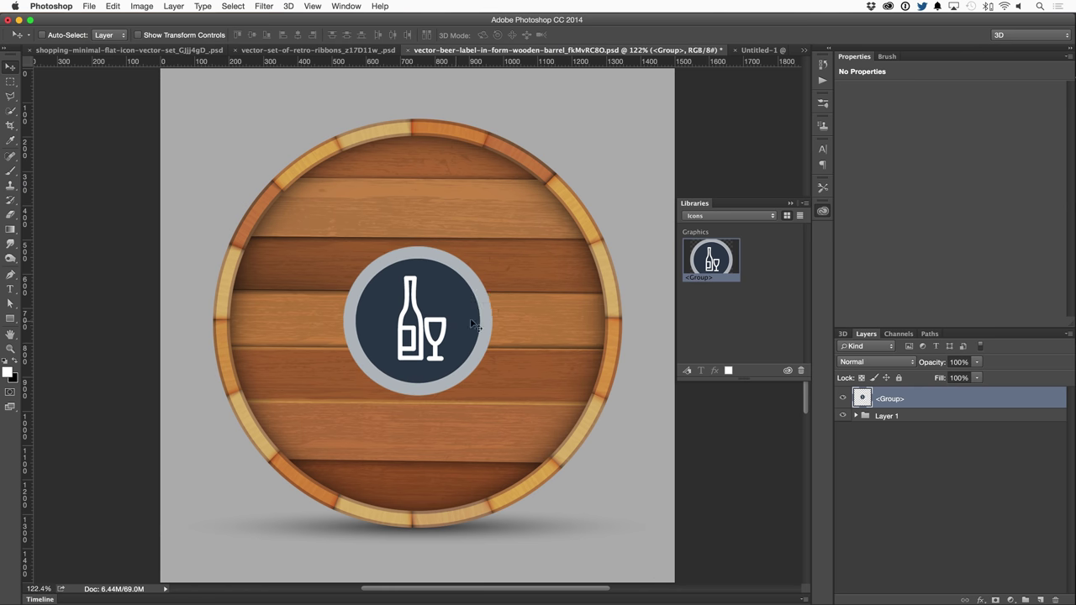
- Set the bottle badge layer's blend mode to Linear Burn
double_click(924, 399)
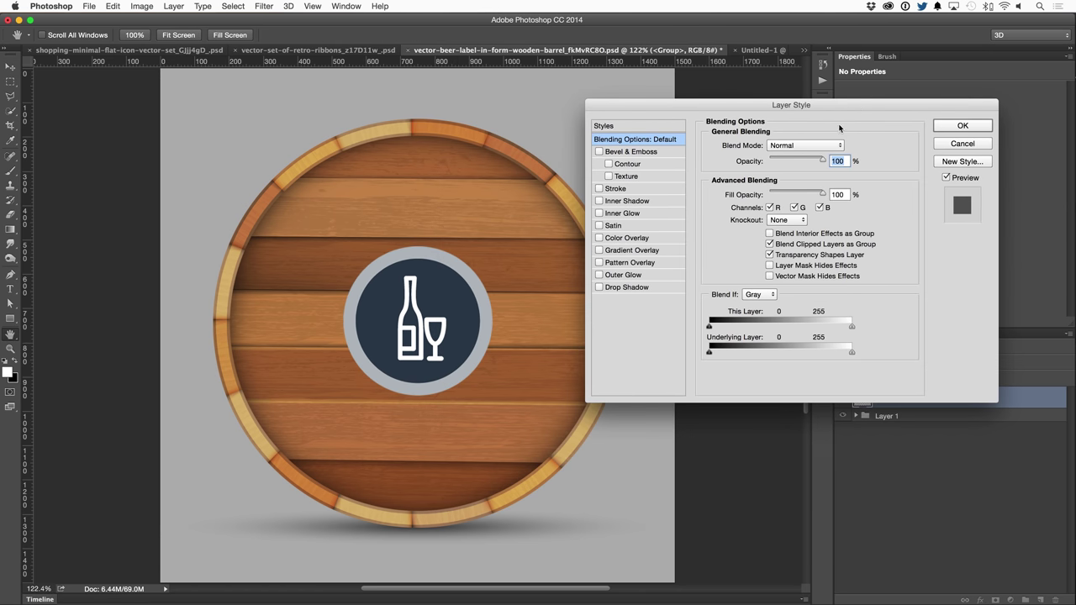
click(804, 146)
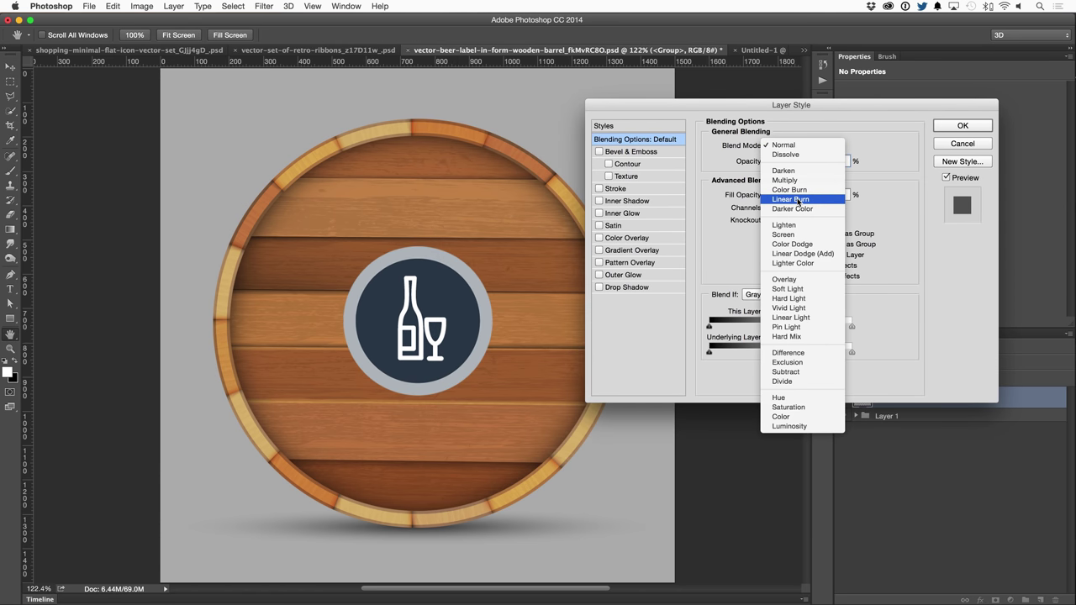
click(799, 200)
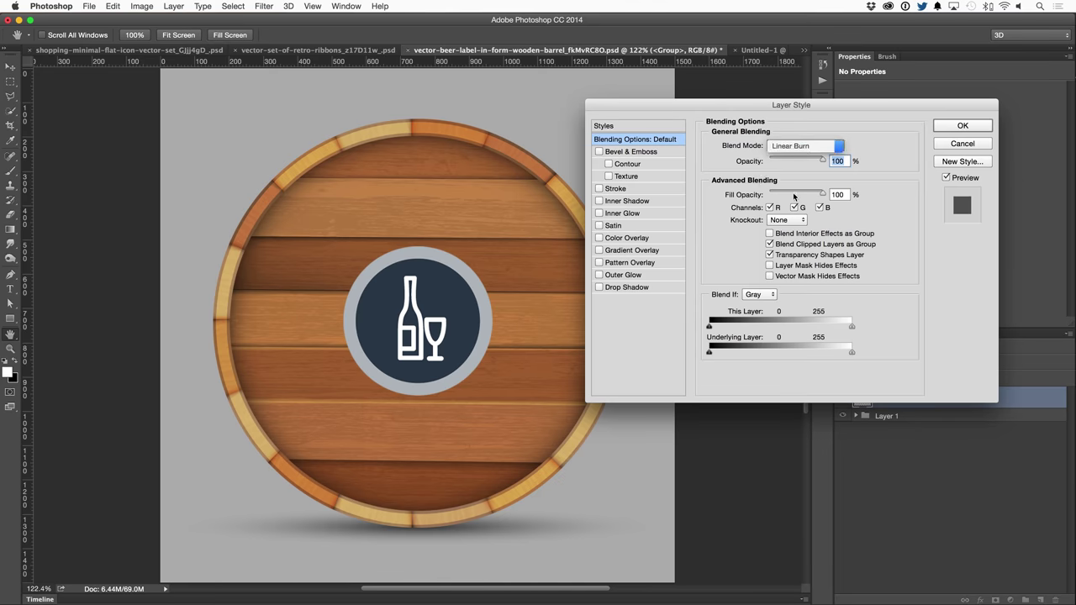
- Add an Emboss bevel: direction Down, size 18 px, Soft Light highlight, depth 230%
click(648, 152)
click(779, 146)
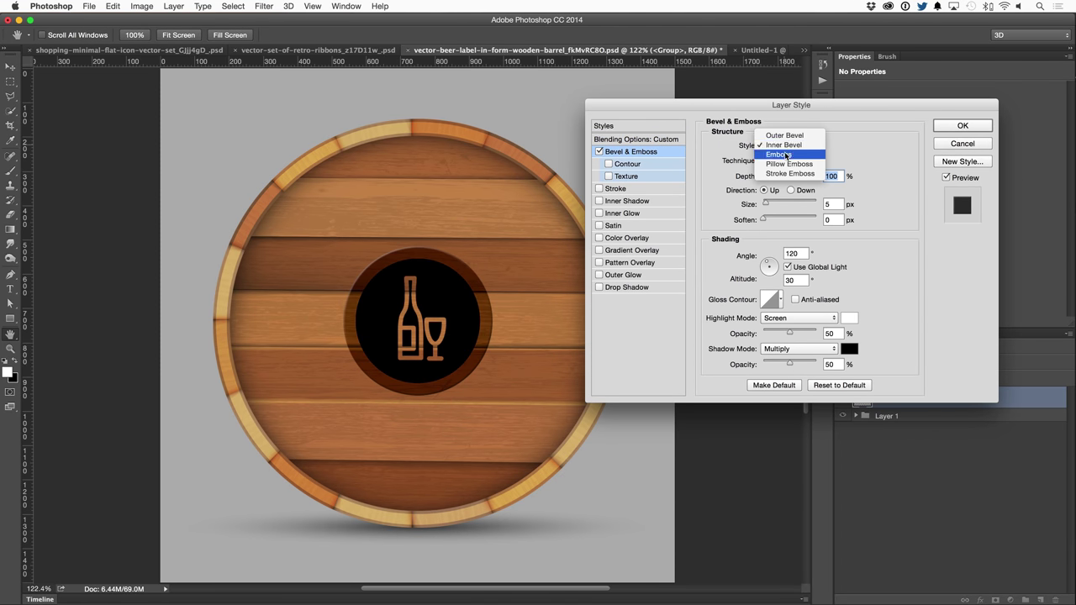
click(786, 155)
click(791, 190)
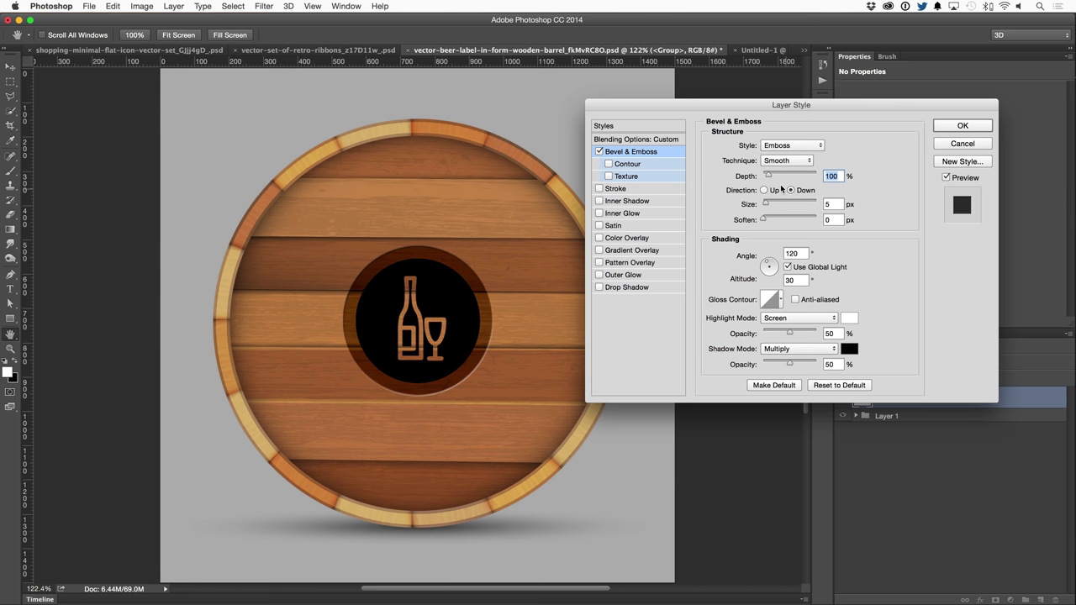
drag(764, 201, 769, 204)
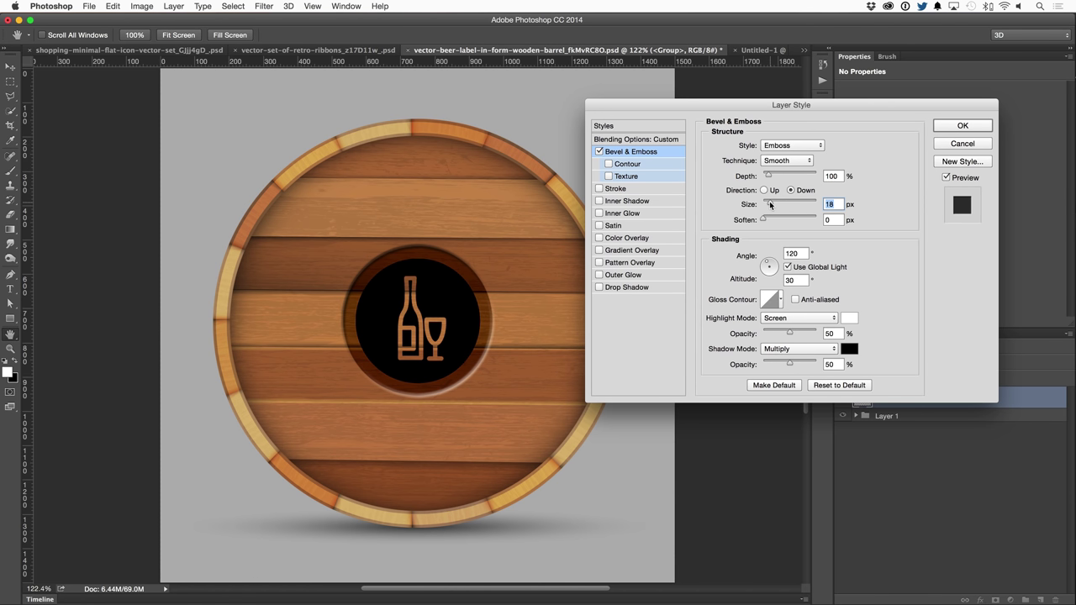
click(781, 318)
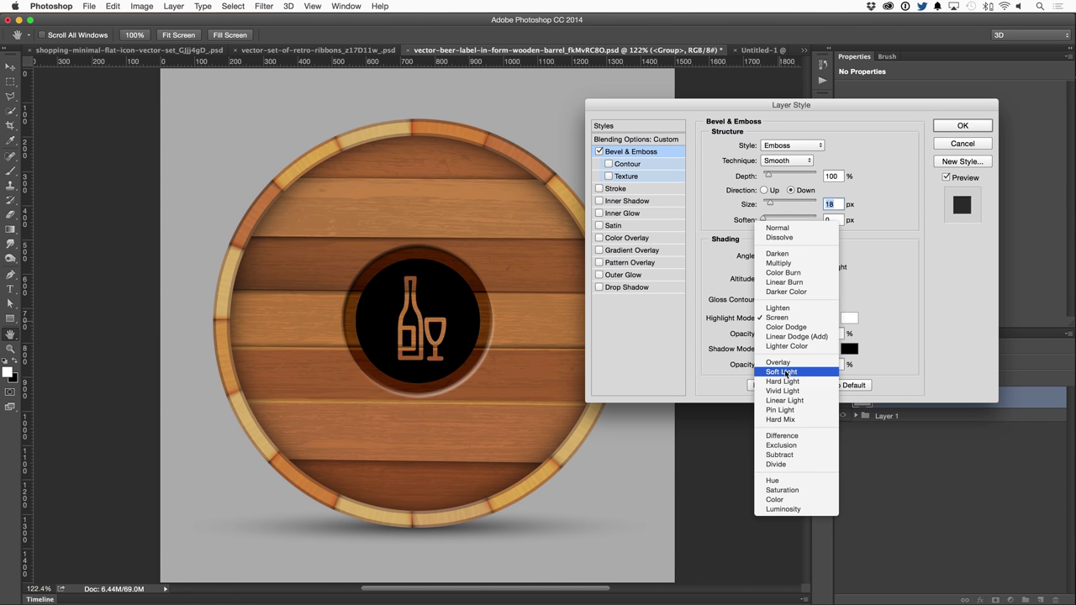
click(786, 373)
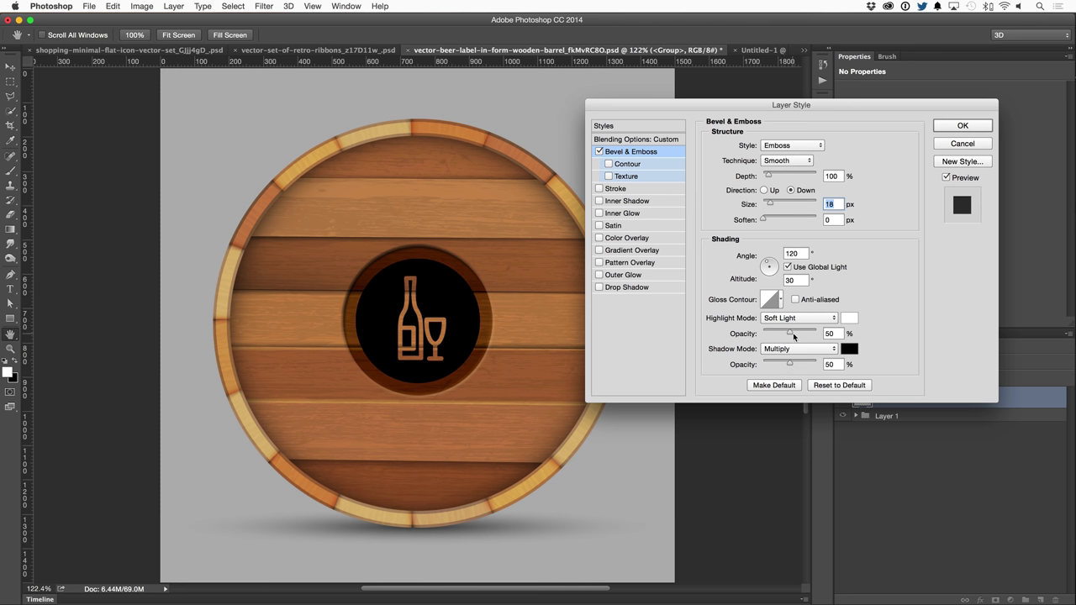
drag(768, 174, 775, 175)
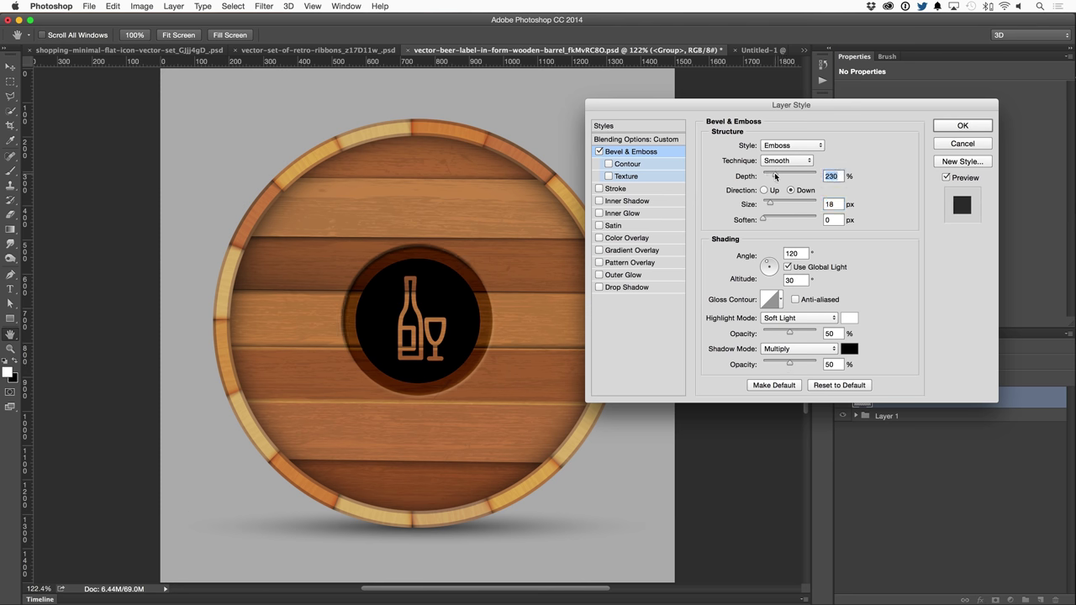
- Lower the badge's Fill Opacity to 39% and apply the layer style
click(645, 139)
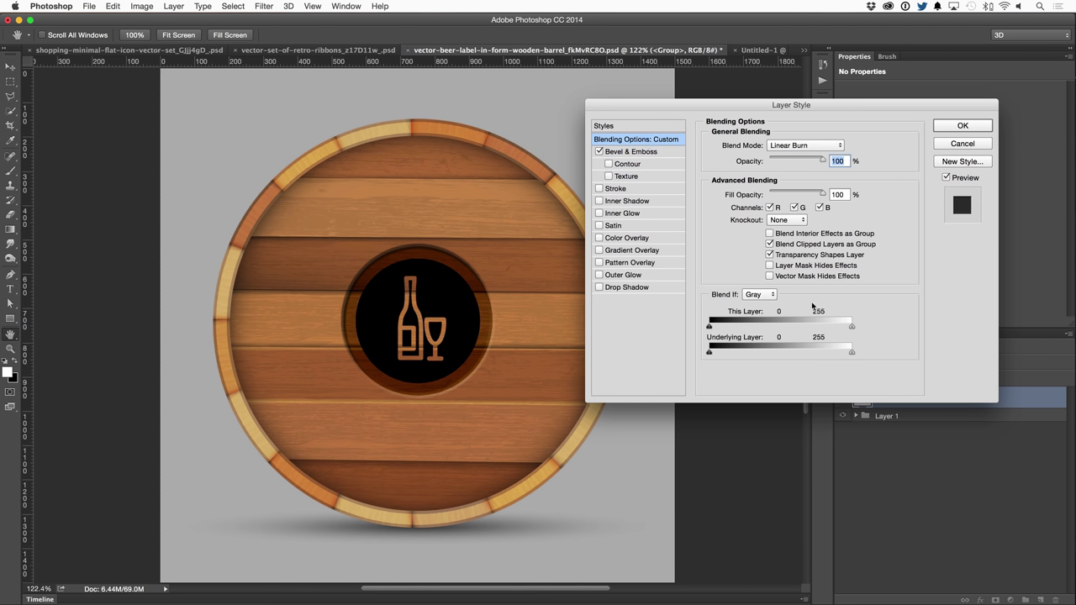
drag(823, 193, 789, 190)
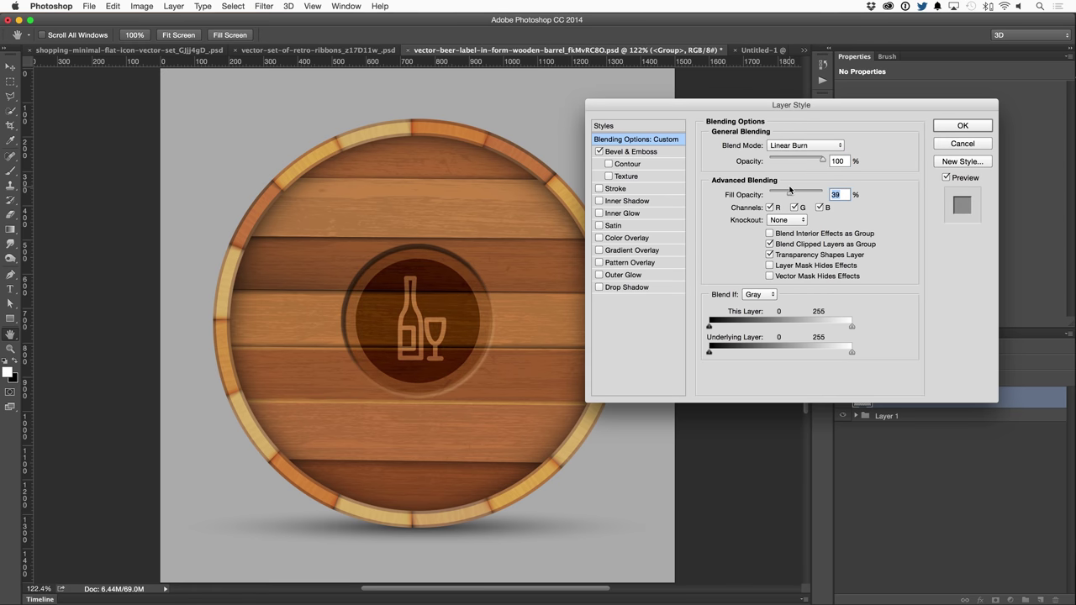
key(Return)
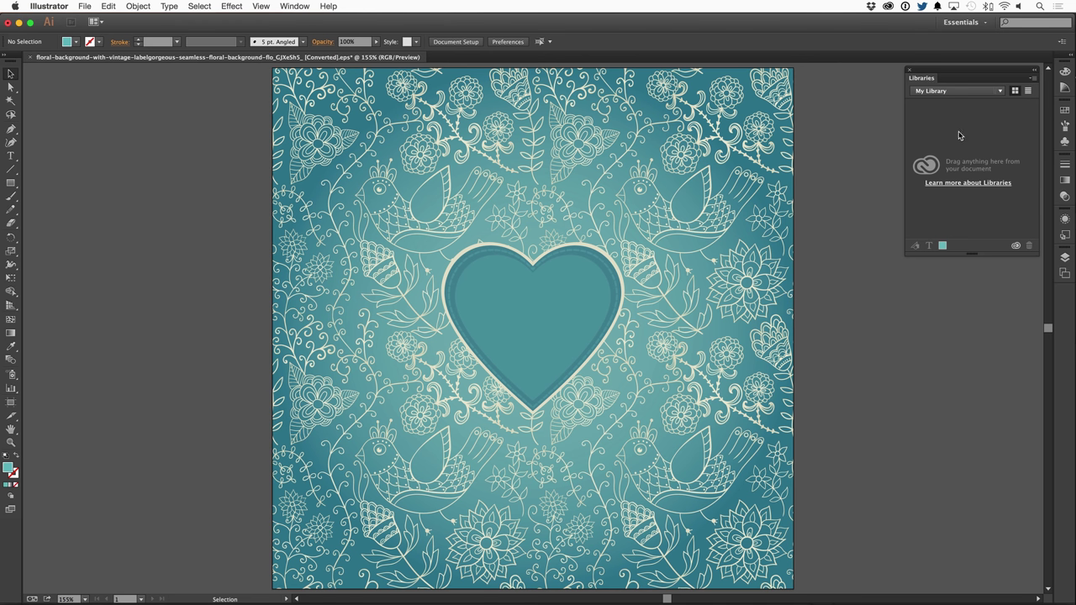
- Place the Banners library's Red ribbon across the heart and nudge it down 40 pt
click(982, 93)
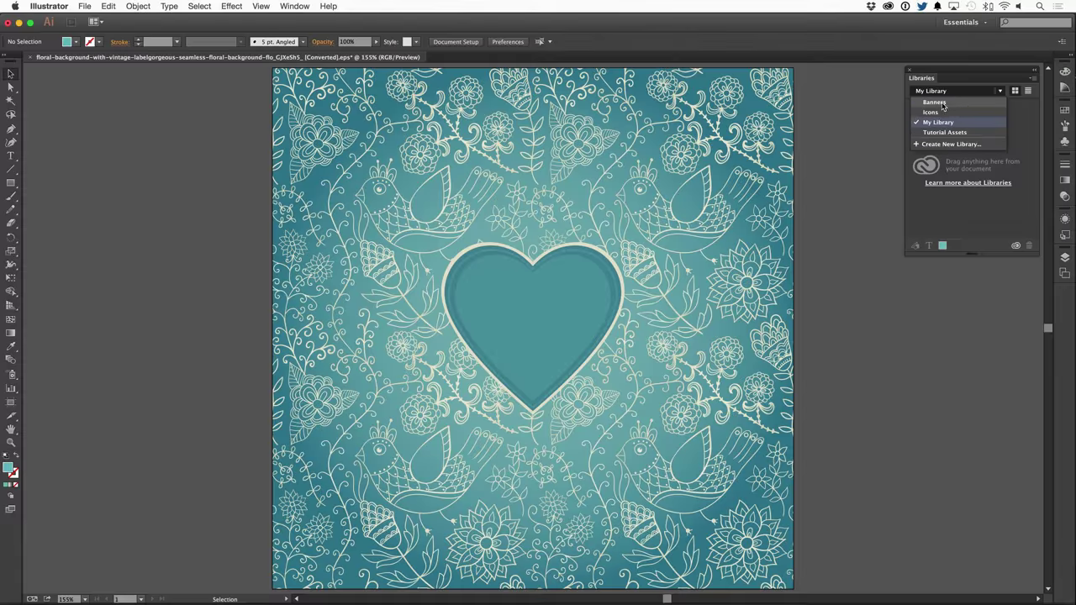
click(939, 103)
drag(939, 137, 535, 358)
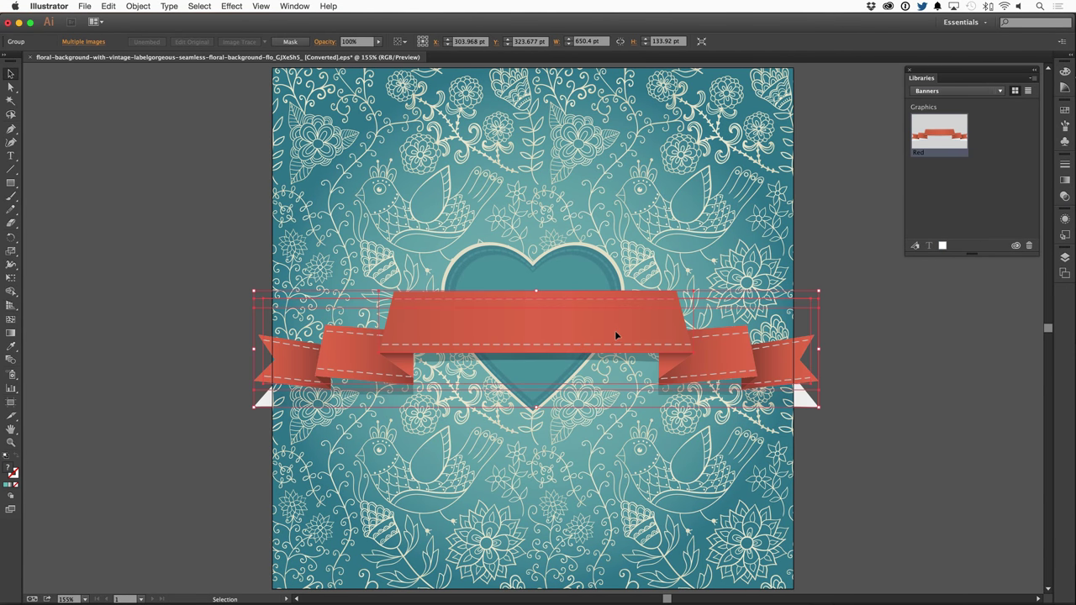
key(shift+Down)
key(shift+Down)
key(shift+Down)
key(shift+Down)
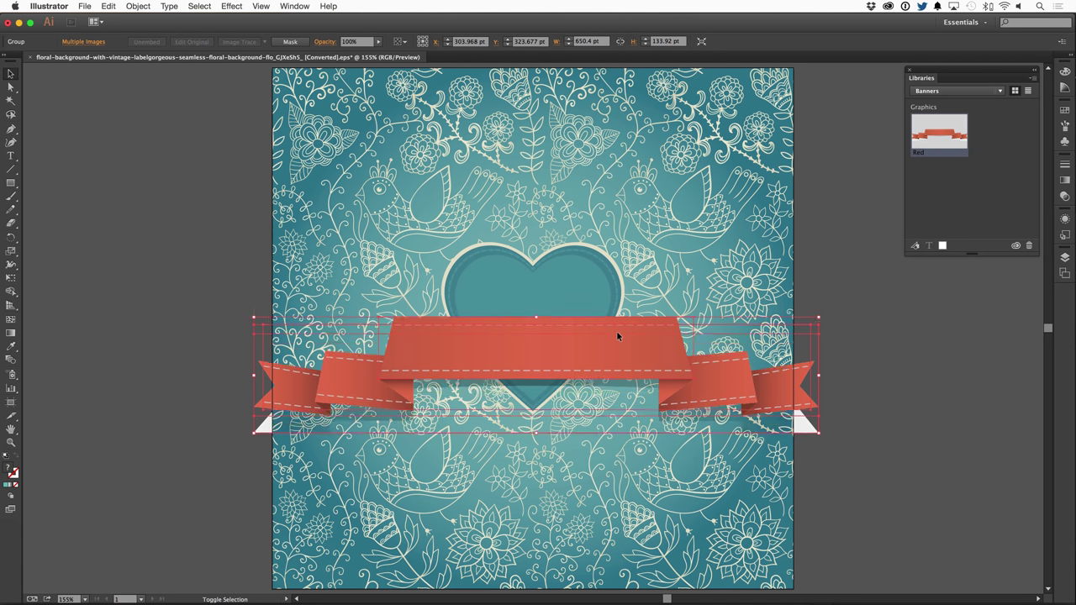
- Delete the white corner triangles at both ribbon ends
click(10, 87)
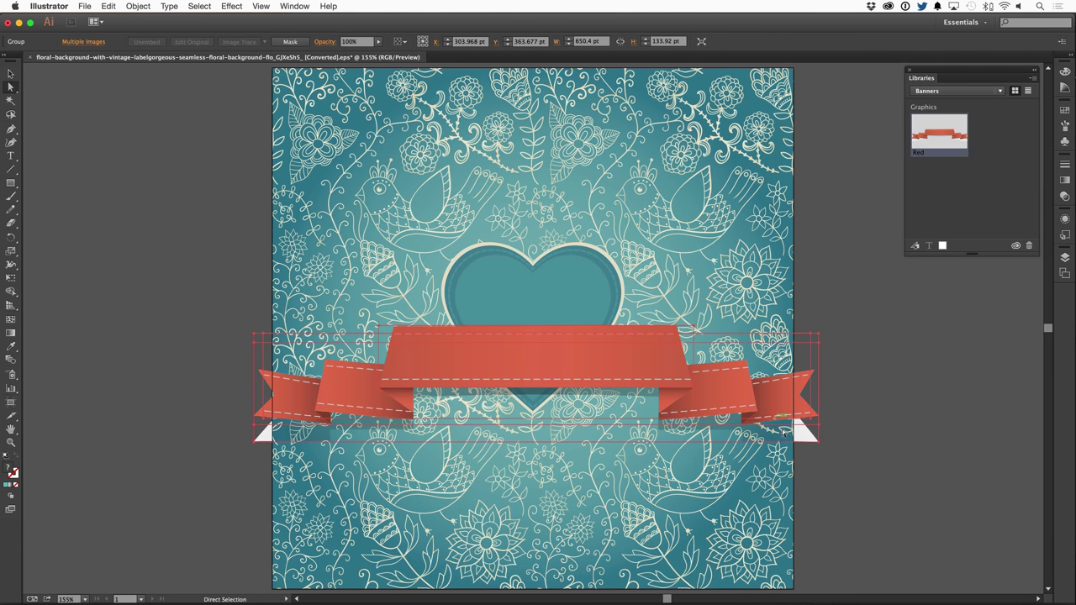
click(852, 470)
click(802, 434)
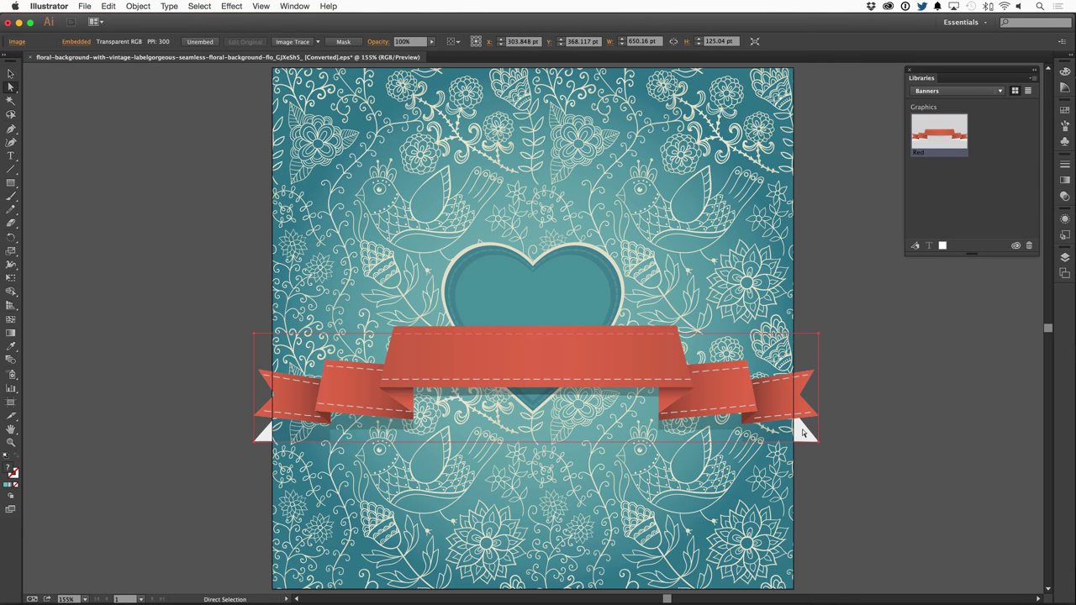
key(Delete)
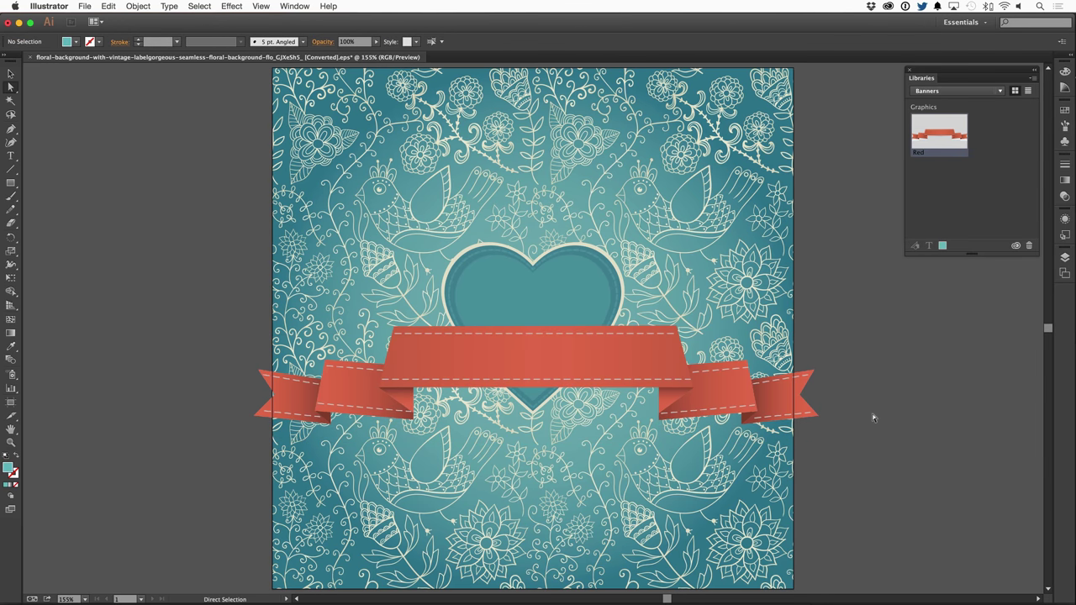